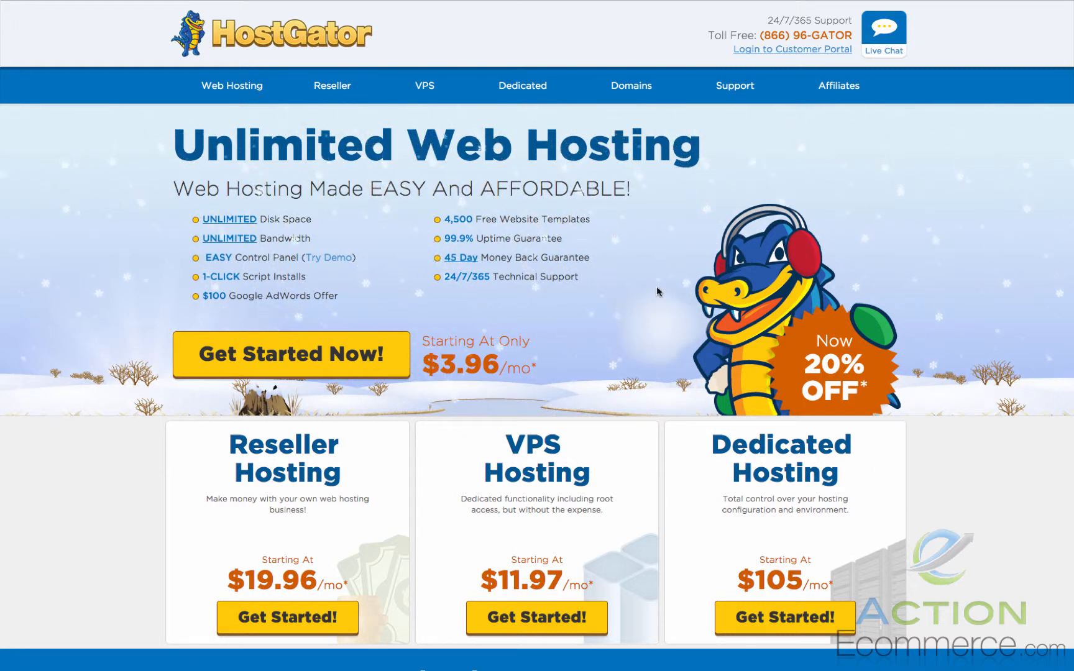
Open HostGator's web hosting page and look through the Hatchling, Baby and Business plans
click(245, 88)
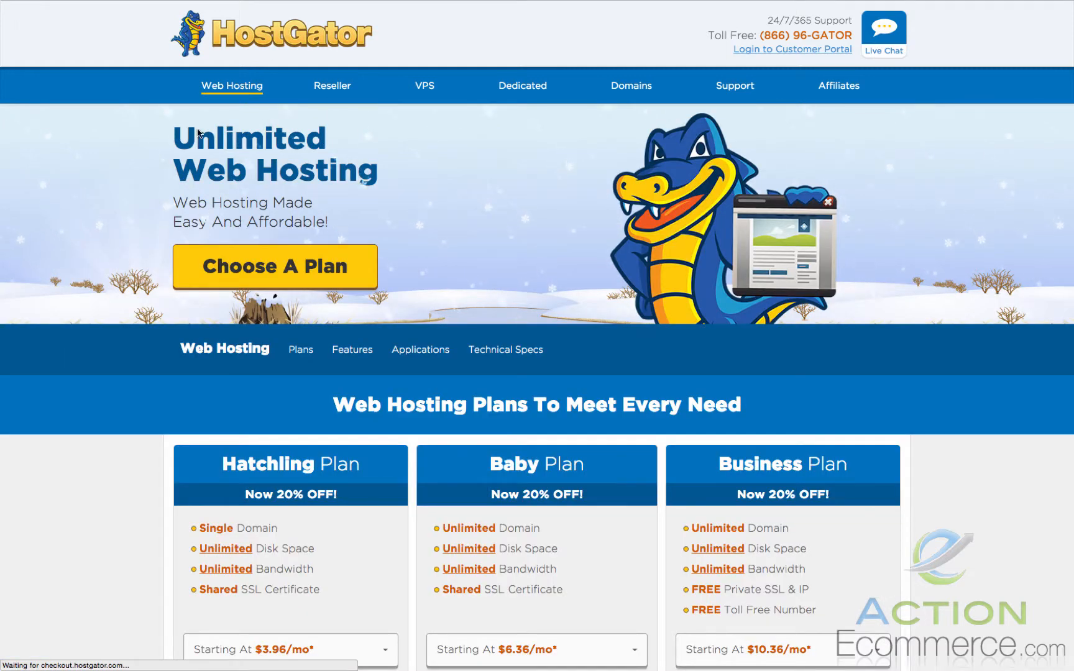
scroll(154, 245, down, 2)
scroll(154, 245, down, 3)
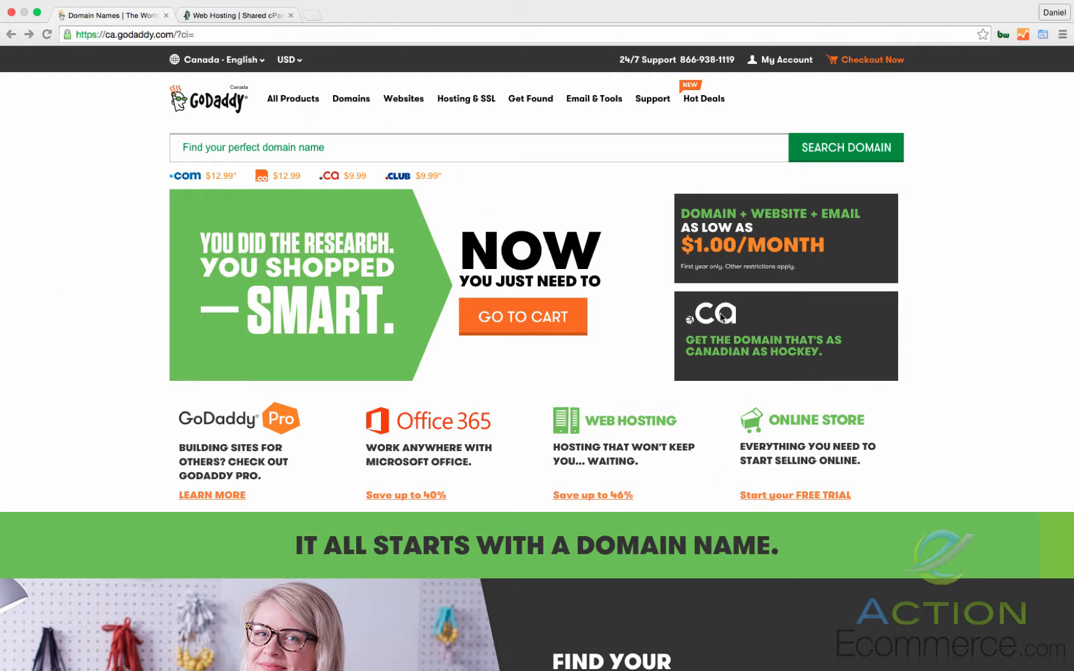
Switch to the GoDaddy account's domain list and open the nameserver settings for actionecommerce.com
click(251, 21)
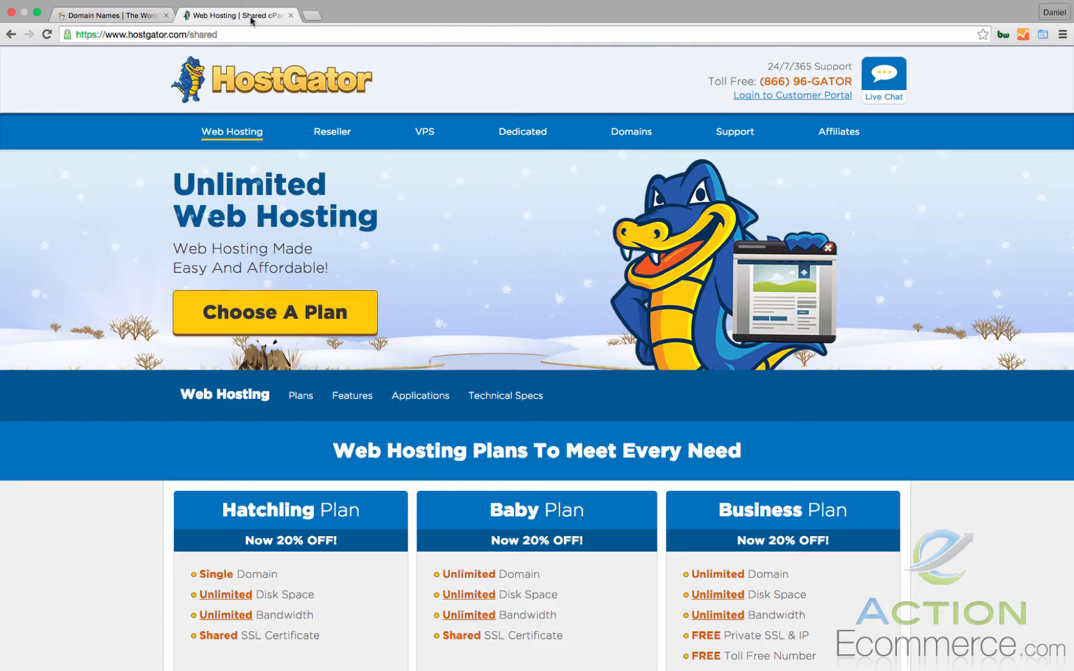
click(125, 17)
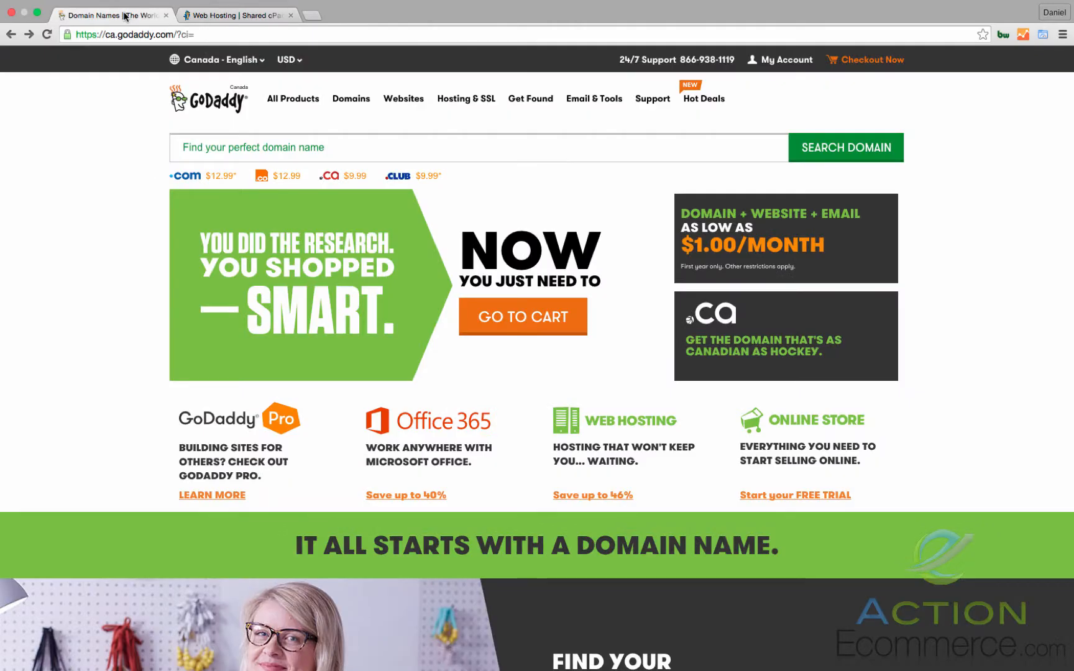
click(780, 60)
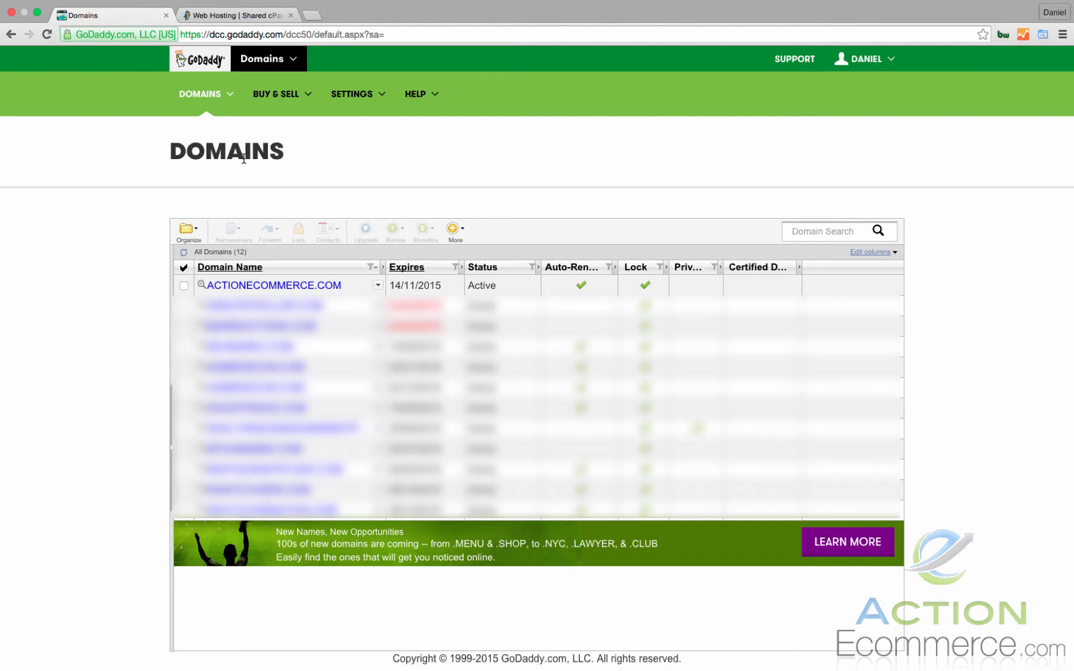
click(184, 285)
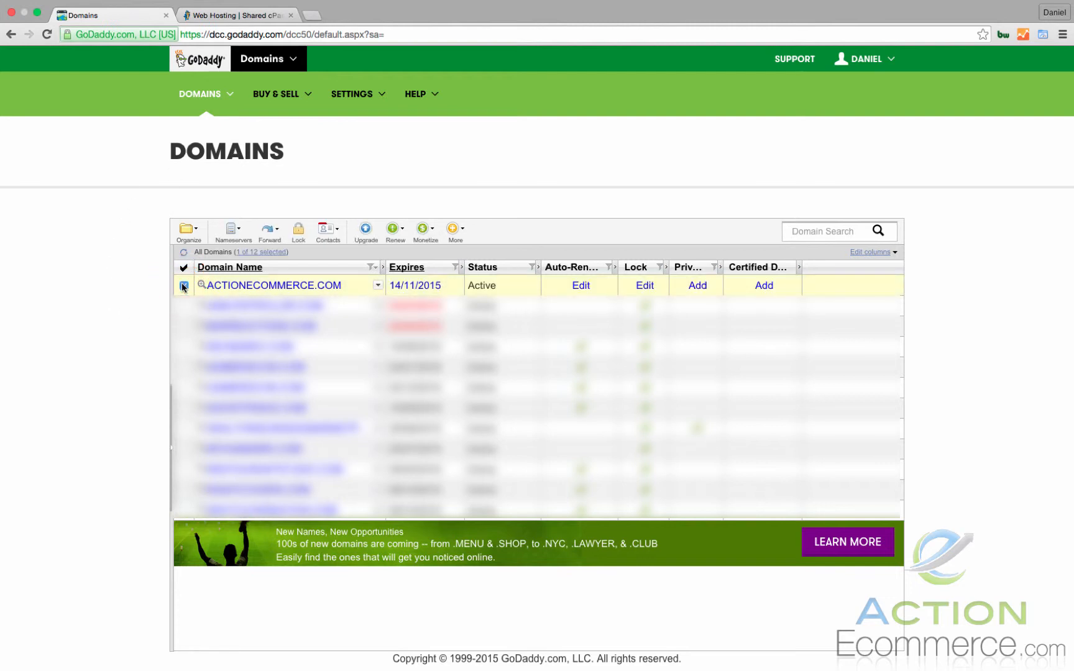
click(235, 231)
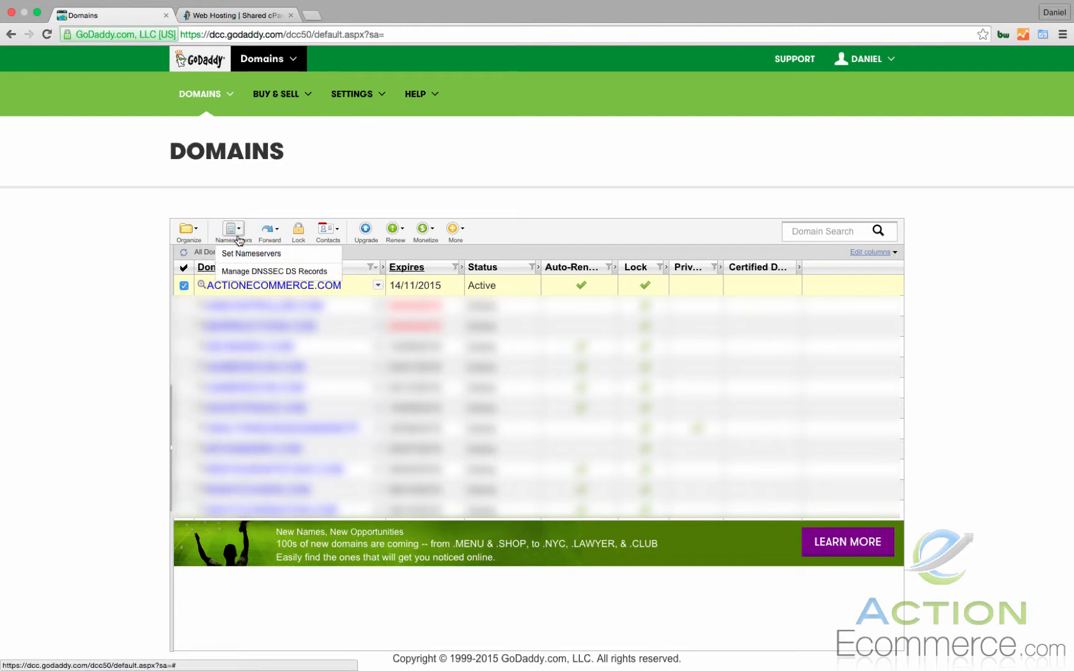
click(239, 252)
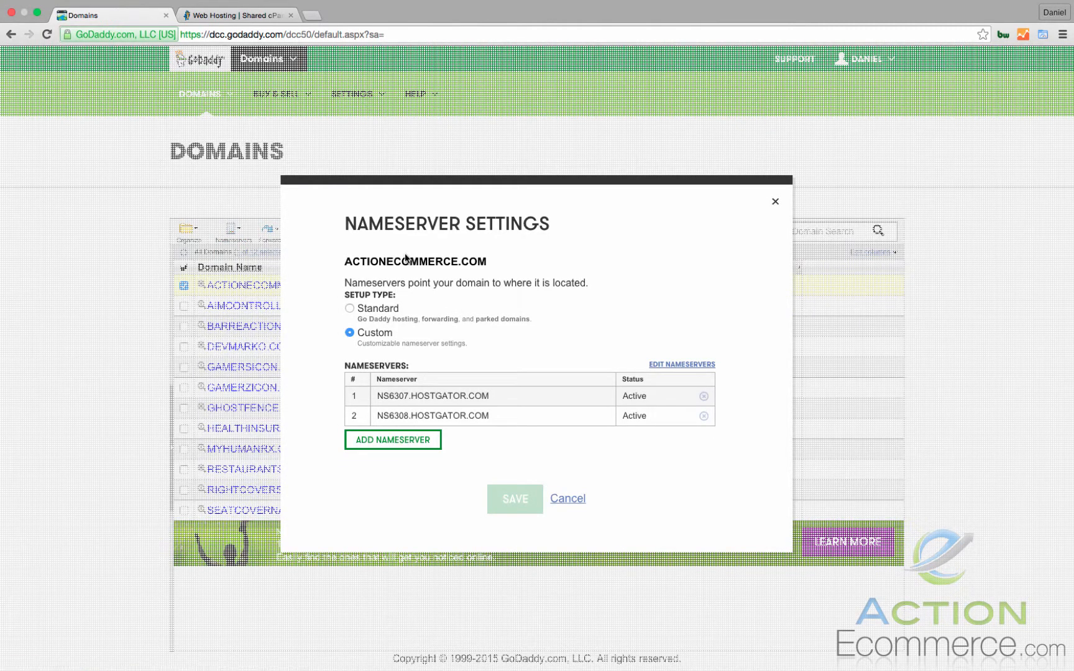
Switch to the HostGator customer portal, find the active shared hosting package and log in to its cPanel with the saved credentials
click(245, 15)
scroll(516, 300, down, 10)
scroll(515, 300, down, 10)
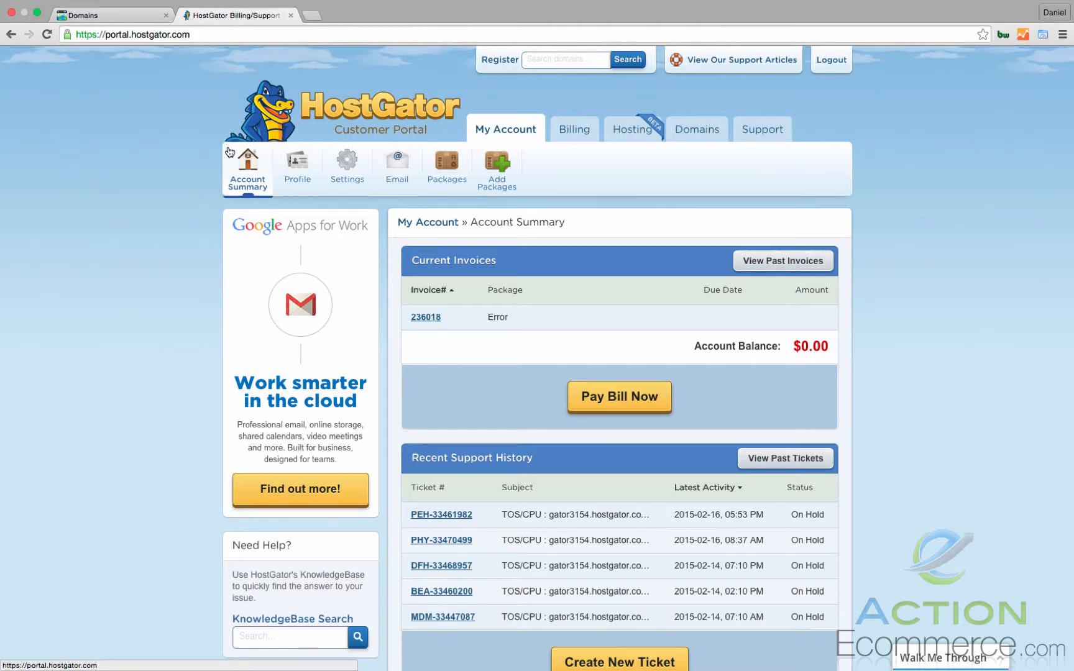
click(459, 180)
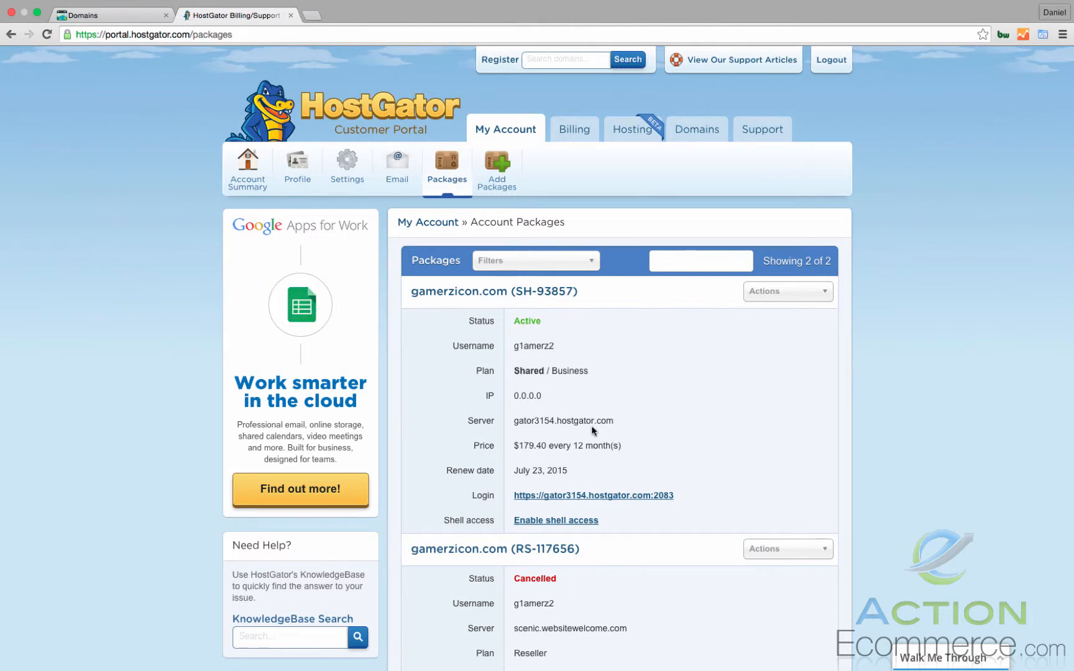
click(626, 495)
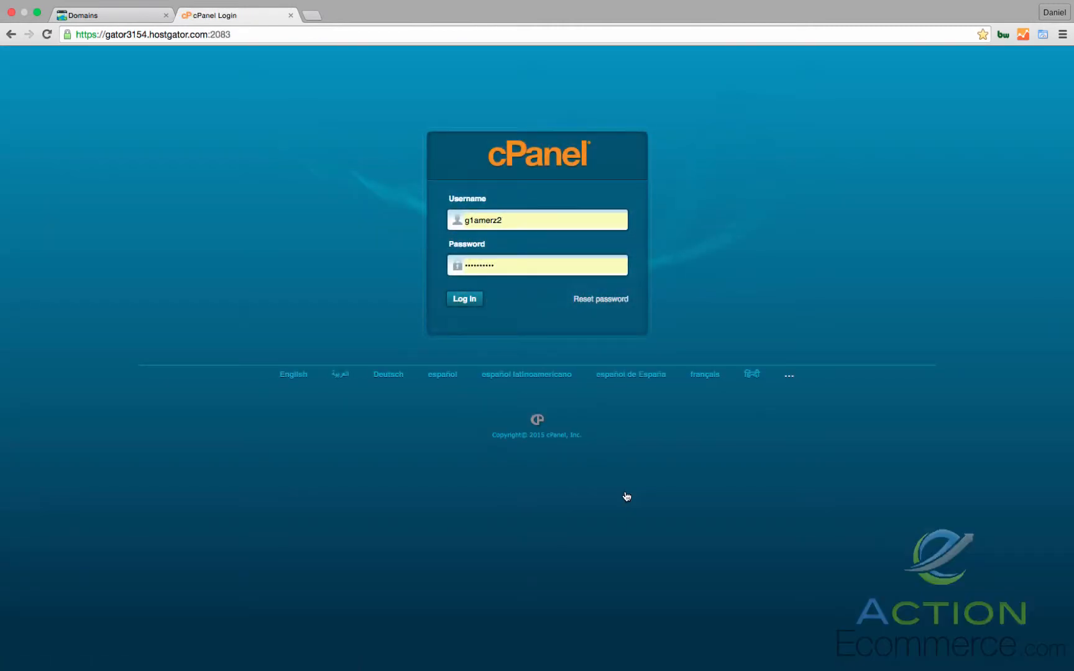
click(464, 303)
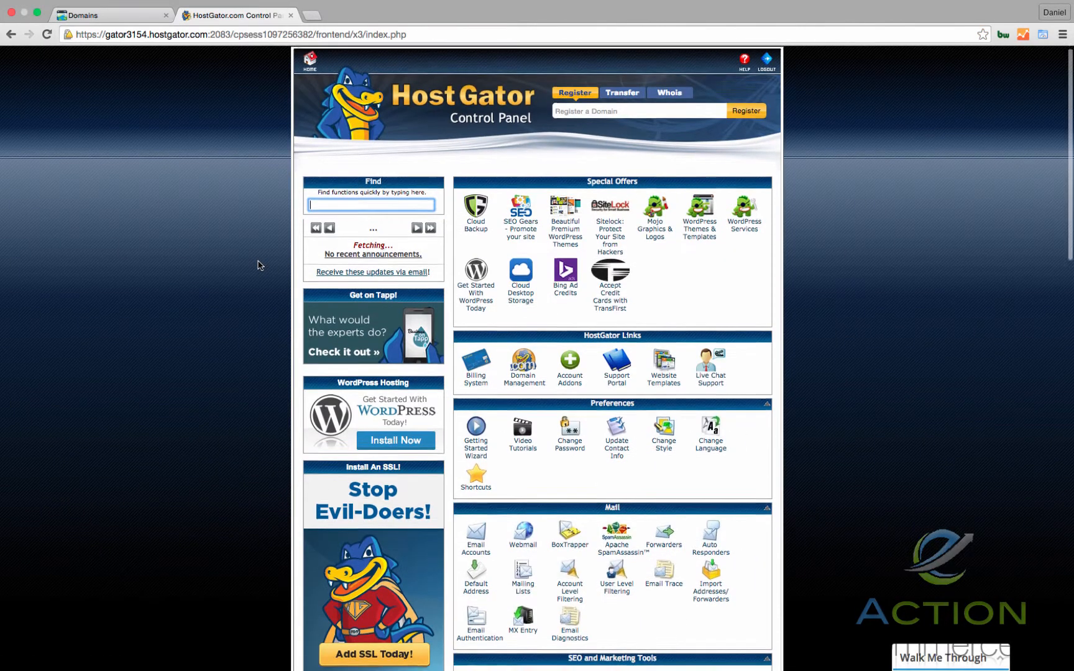
scroll(260, 266, down, 12)
scroll(260, 265, down, 7)
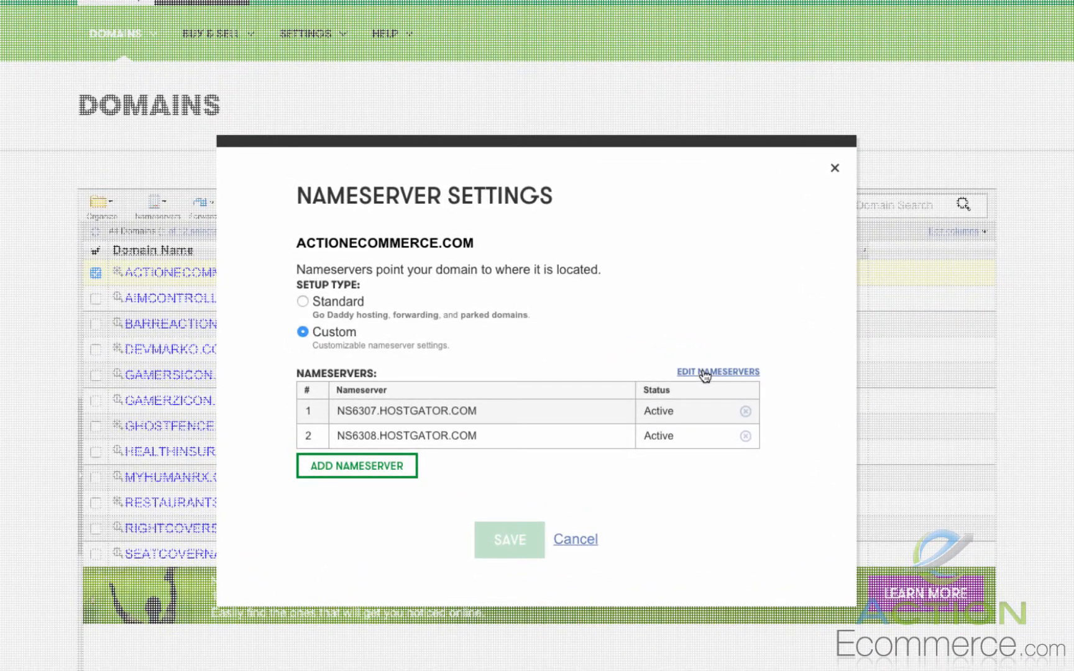
Return to GoDaddy, open the nameserver entries of actionecommerce.com for editing and close them without saving
click(704, 373)
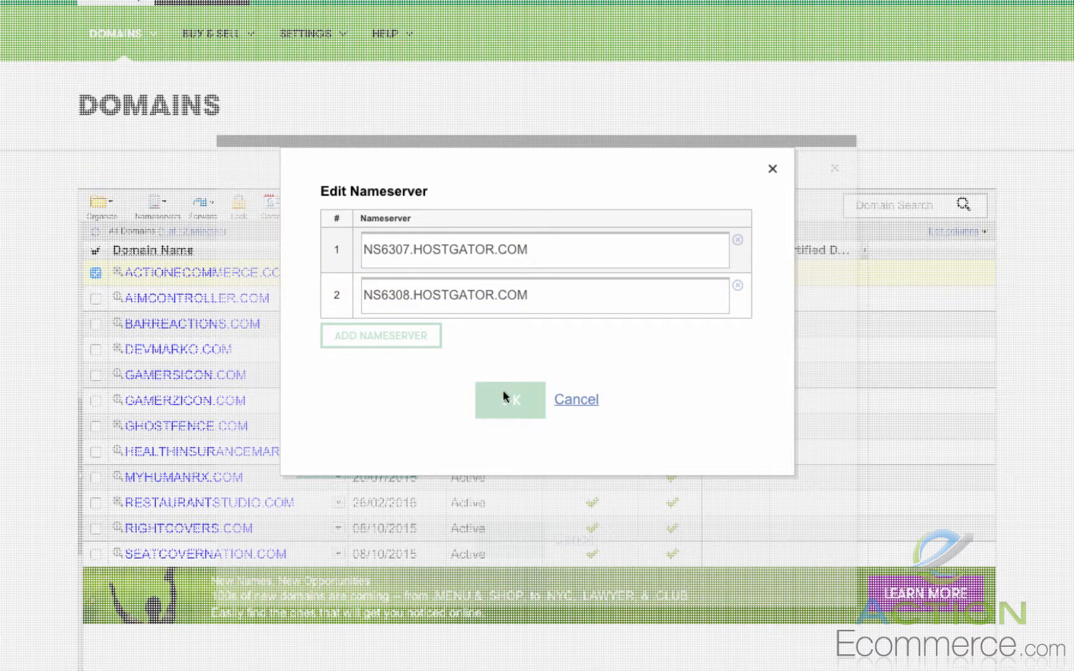
click(566, 399)
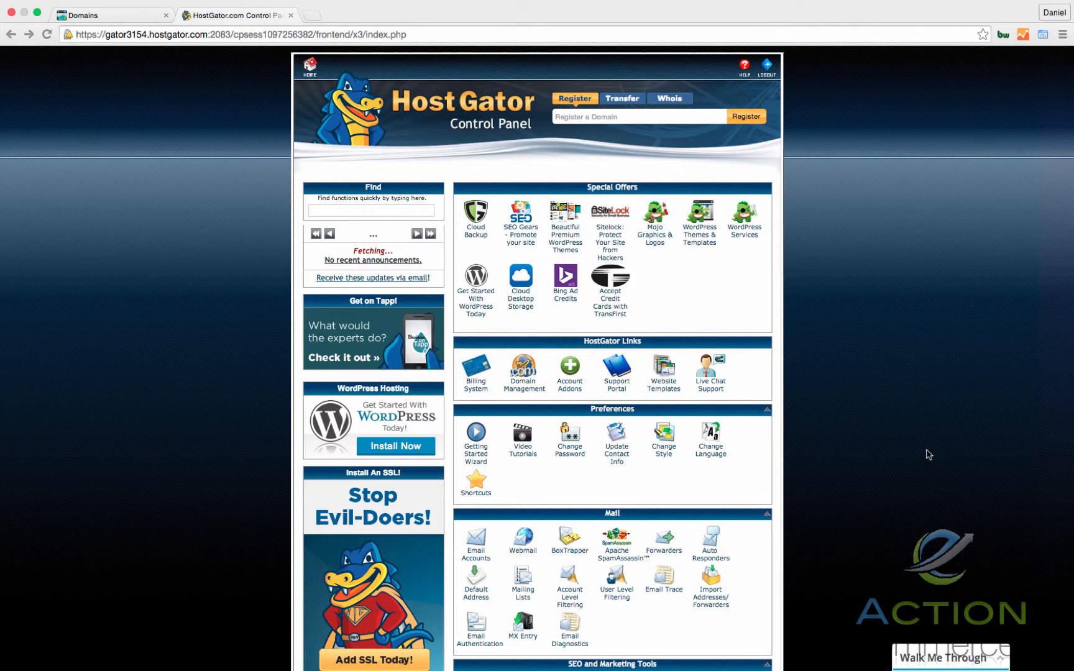
scroll(929, 454, down, 10)
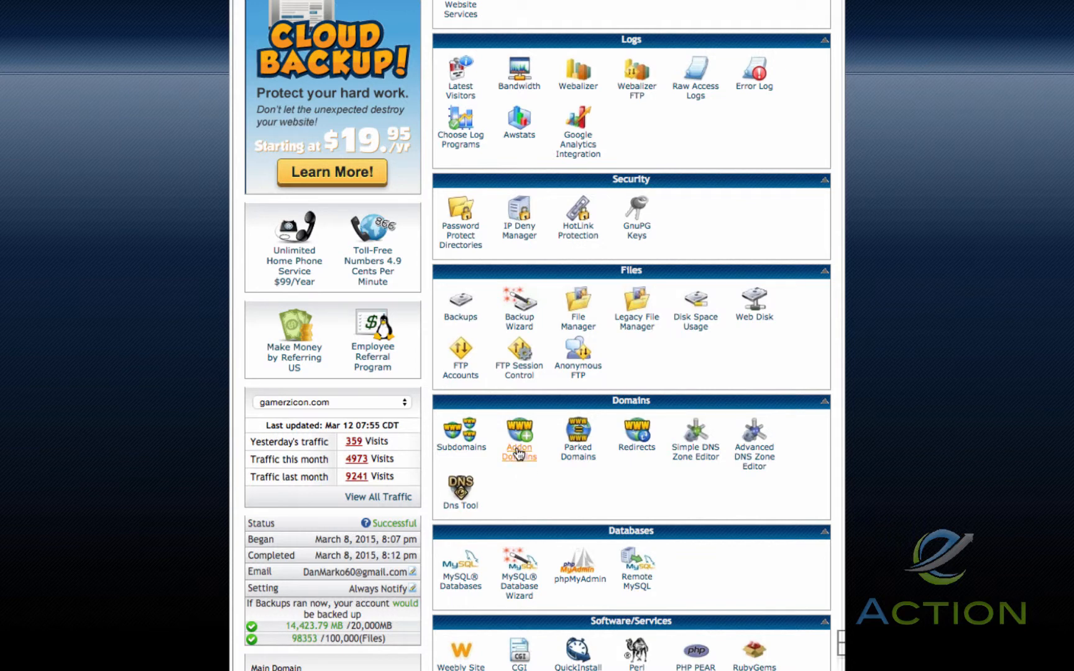
click(519, 452)
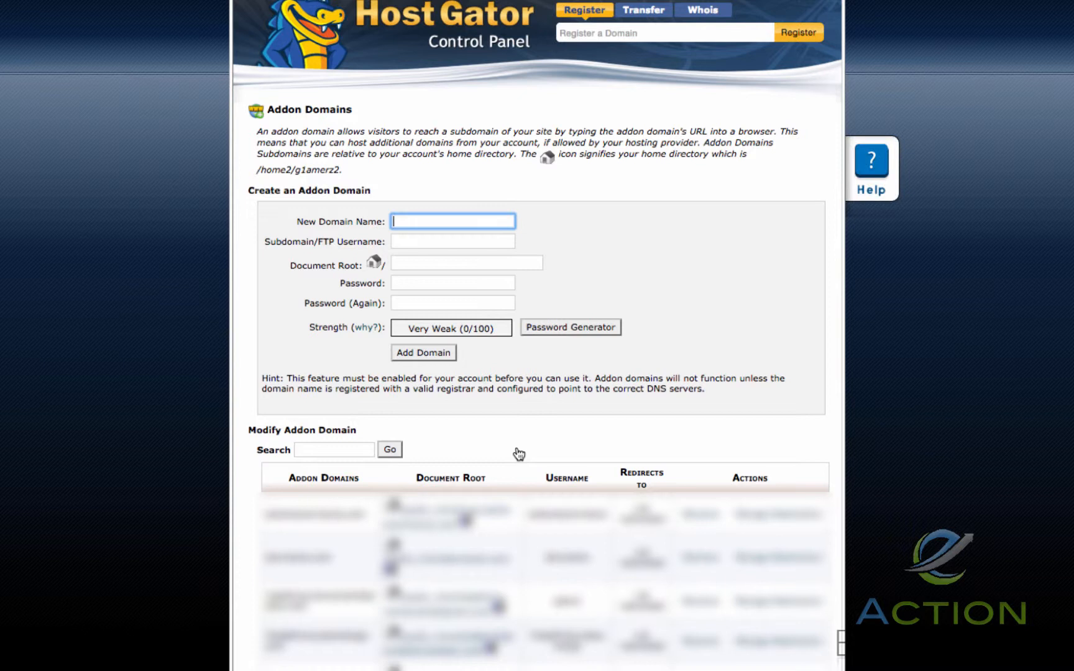
text(www.actionec)
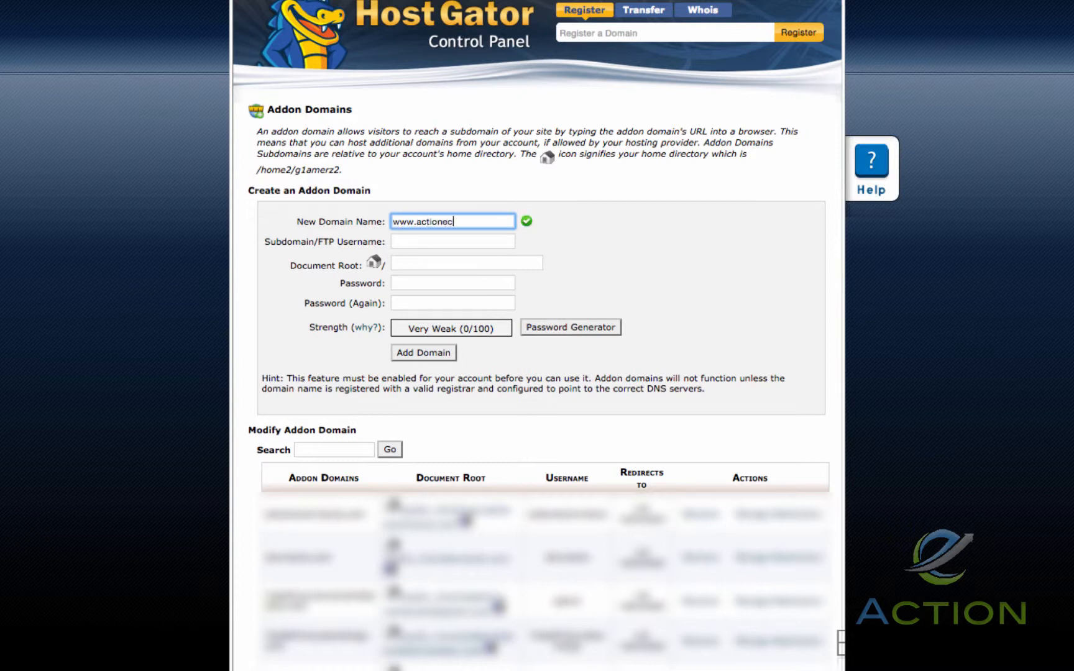
text(ommerce.com)
key(Tab)
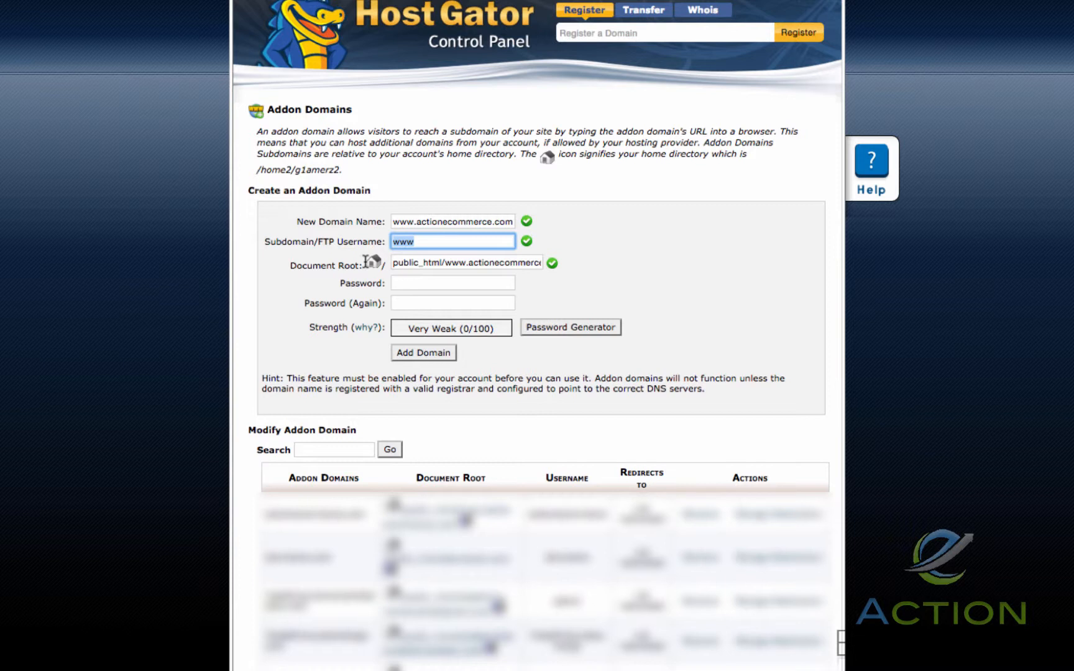
click(413, 283)
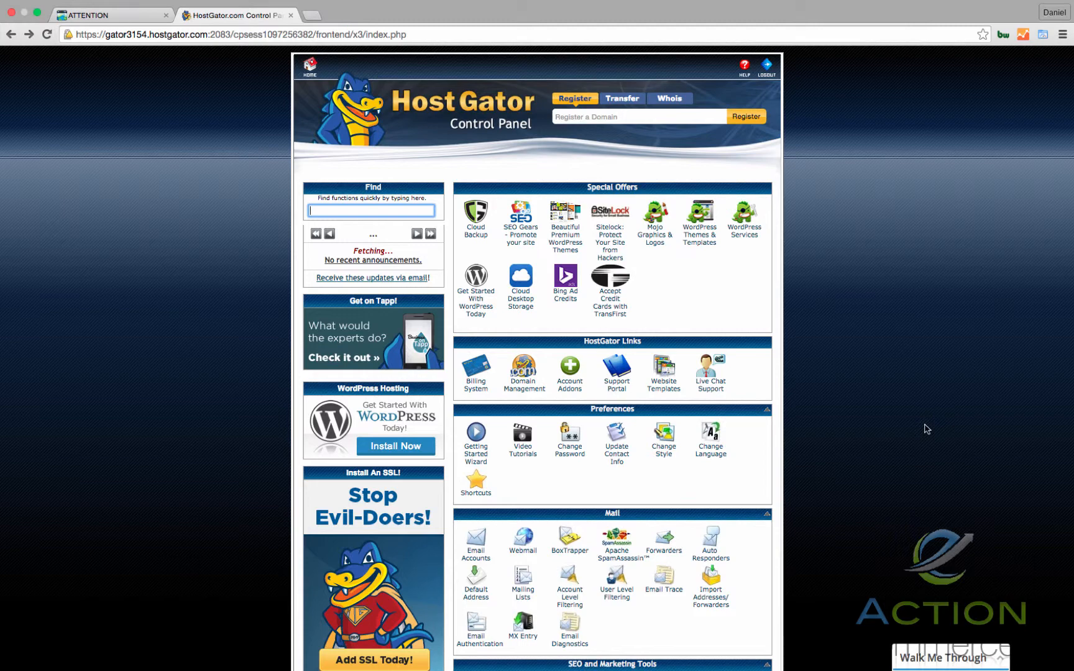
Prepare a WordPress installation in QuickInstall with actionecommerce.com as the application URL and auto upgrades disabled
scroll(926, 429, down, 15)
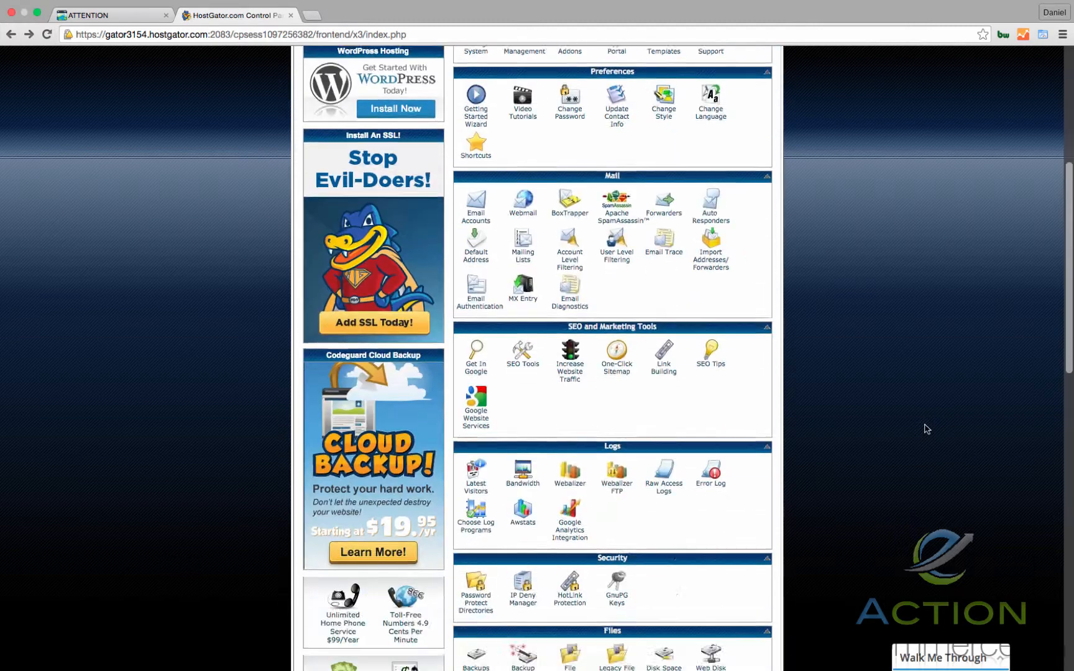
scroll(926, 429, down, 5)
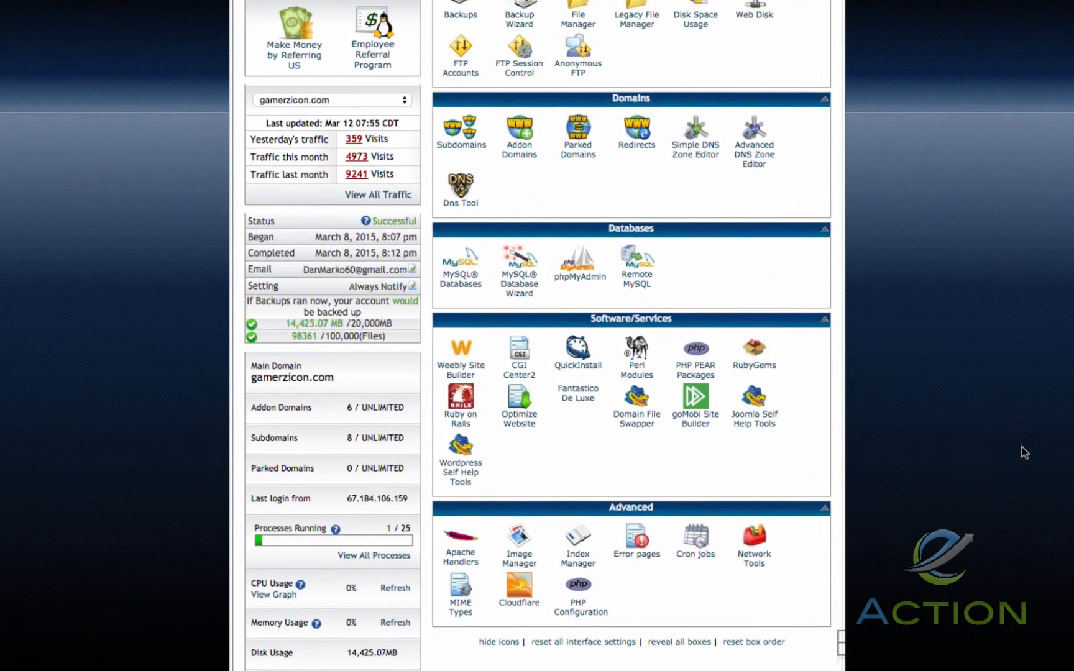
click(578, 366)
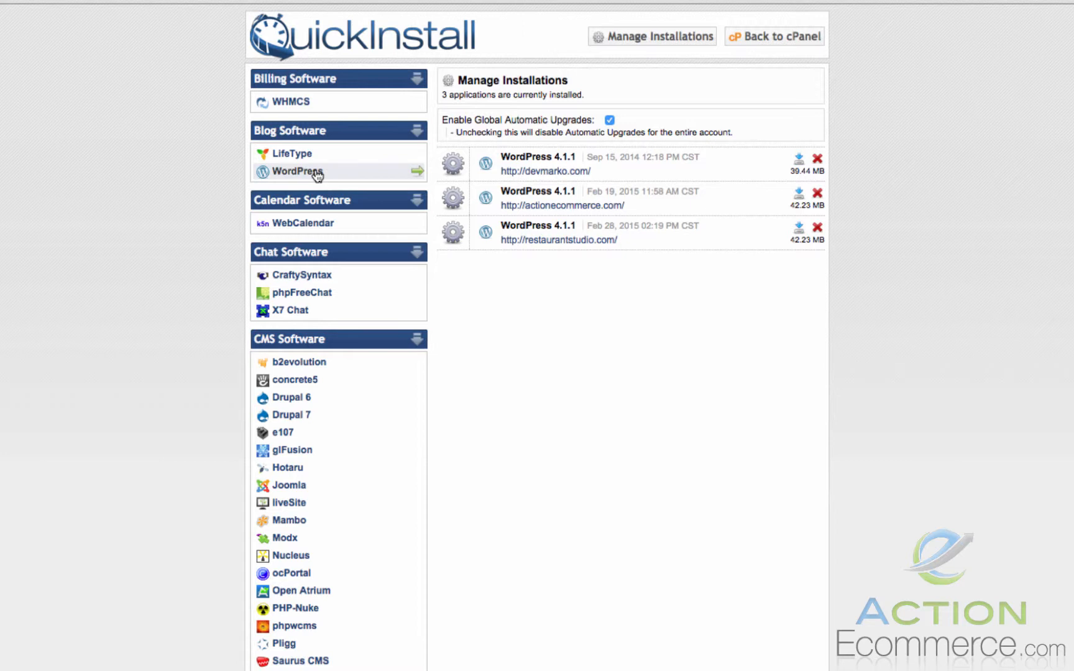
click(317, 176)
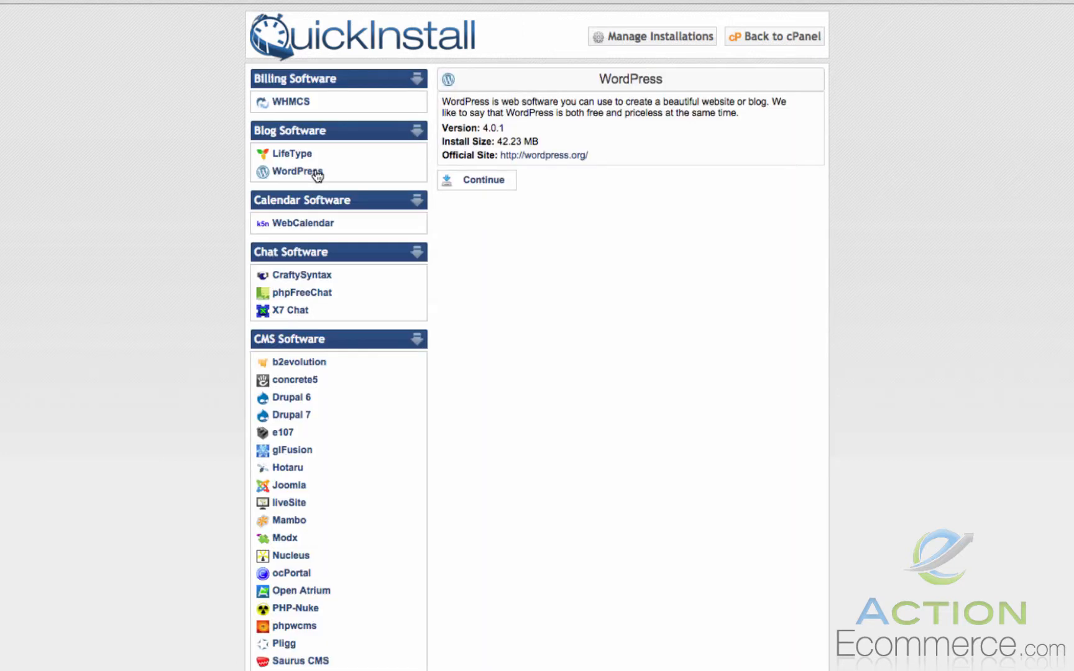
click(476, 181)
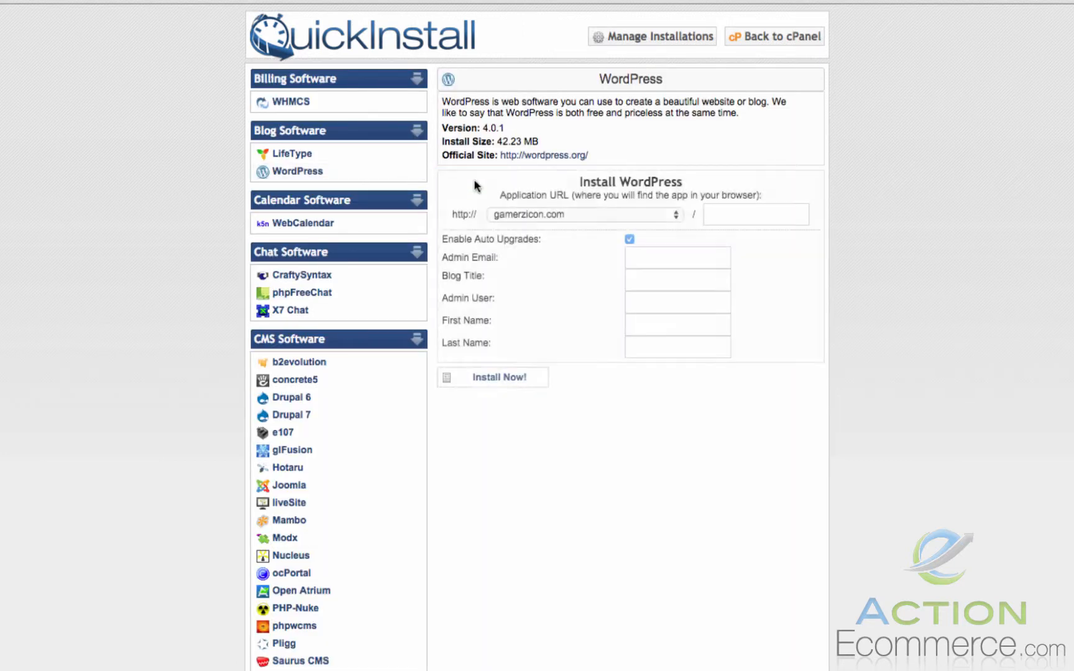
click(515, 213)
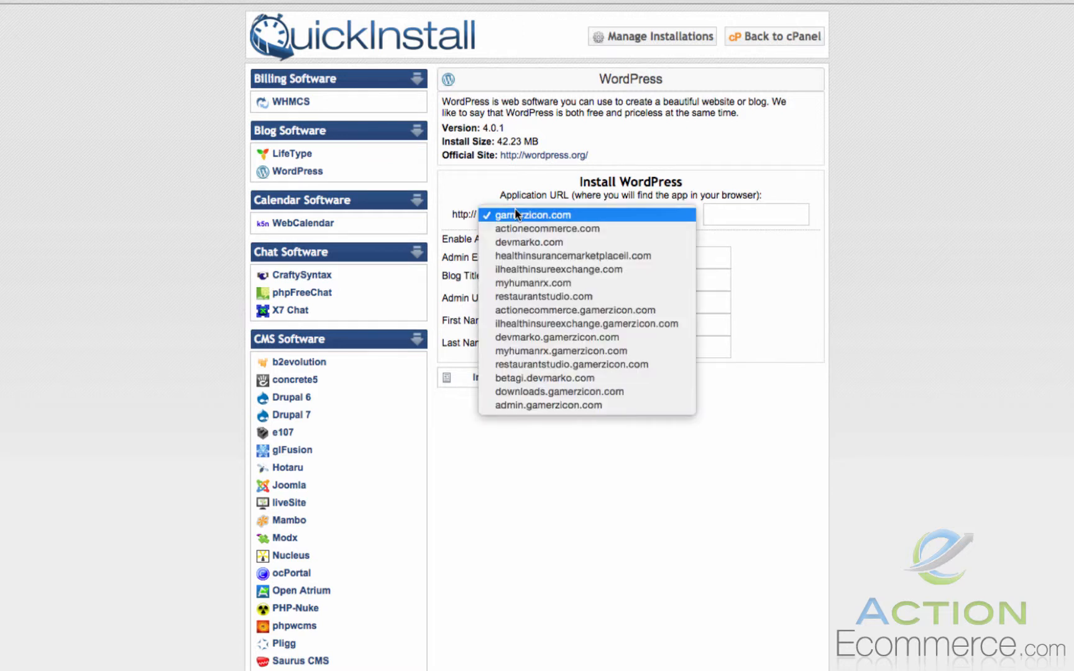
click(518, 228)
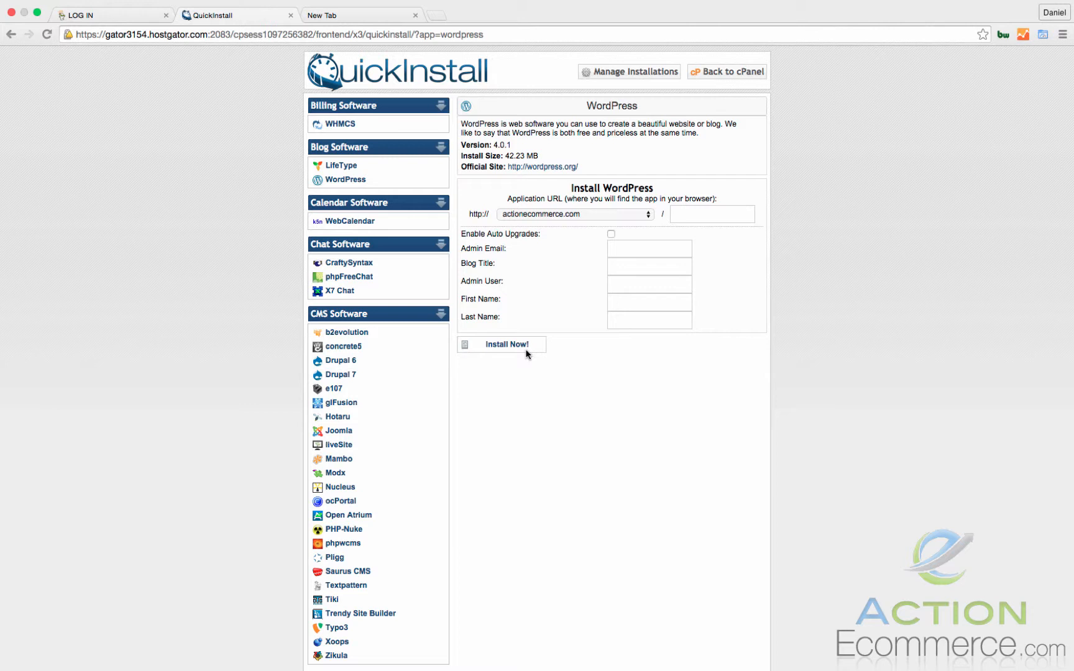
On the actionecommerce.com WordPress login page, log in as admin using the saved account password
click(360, 17)
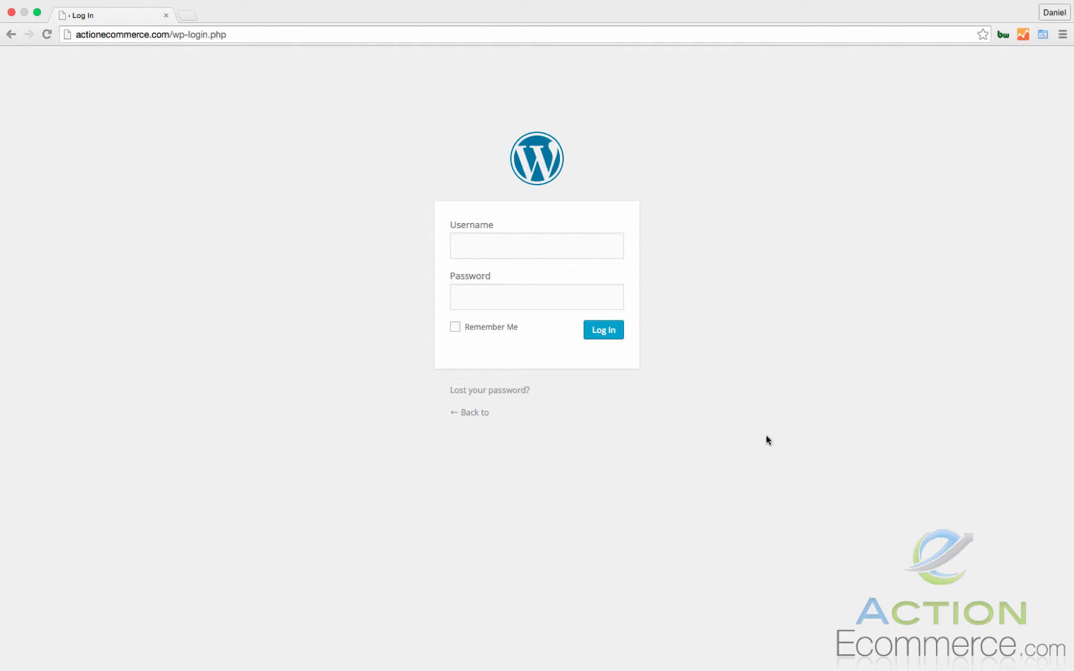
click(542, 247)
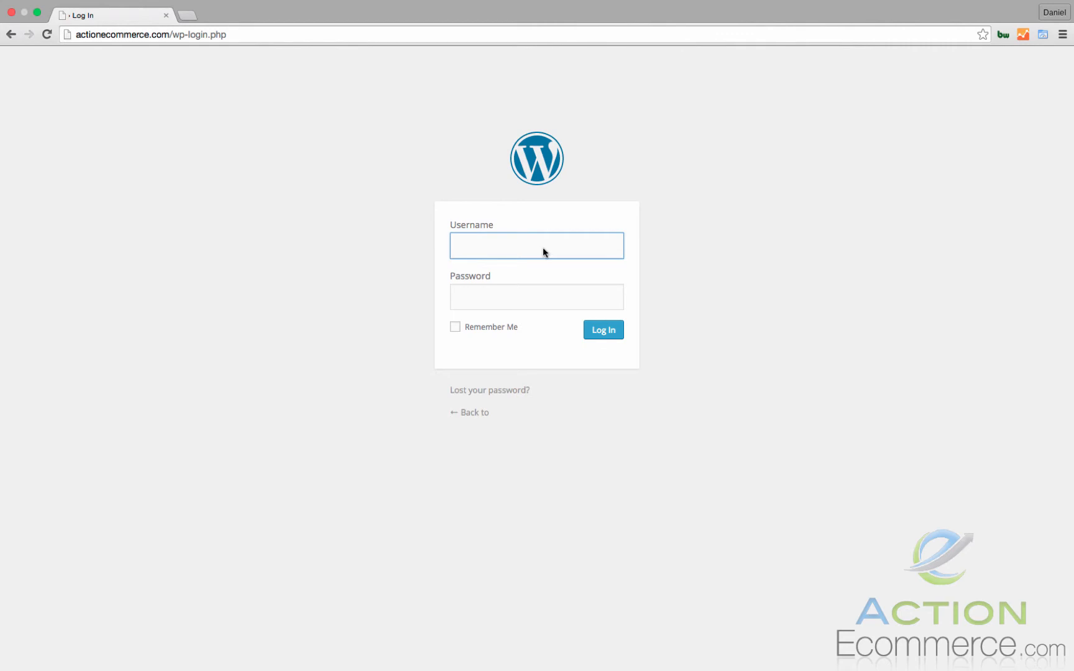
text(admin)
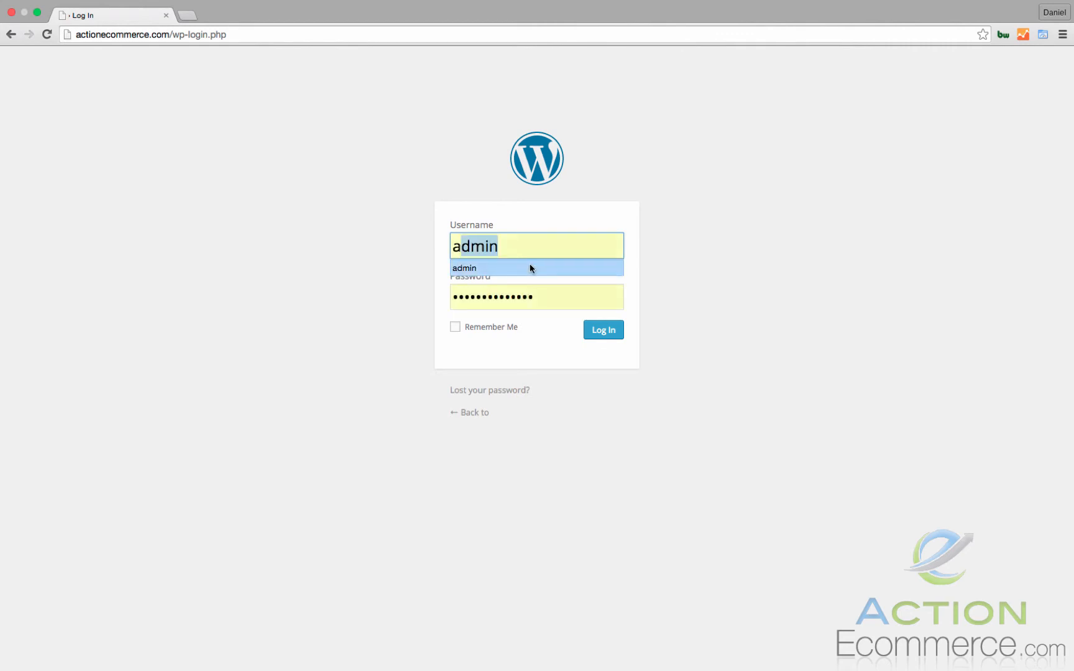
click(530, 266)
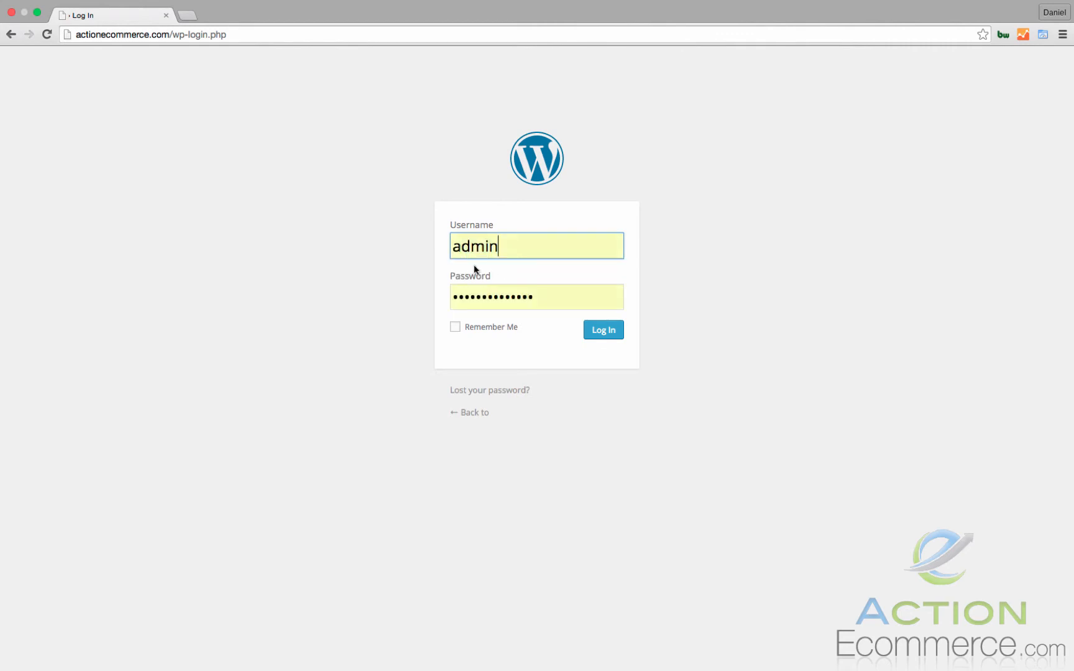
click(605, 336)
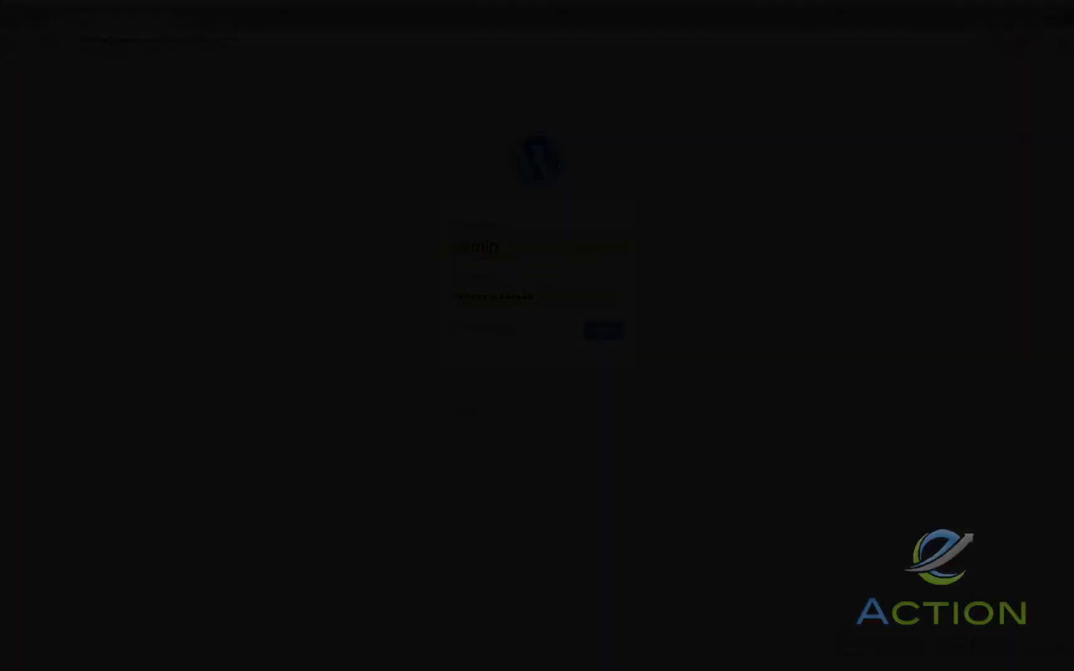